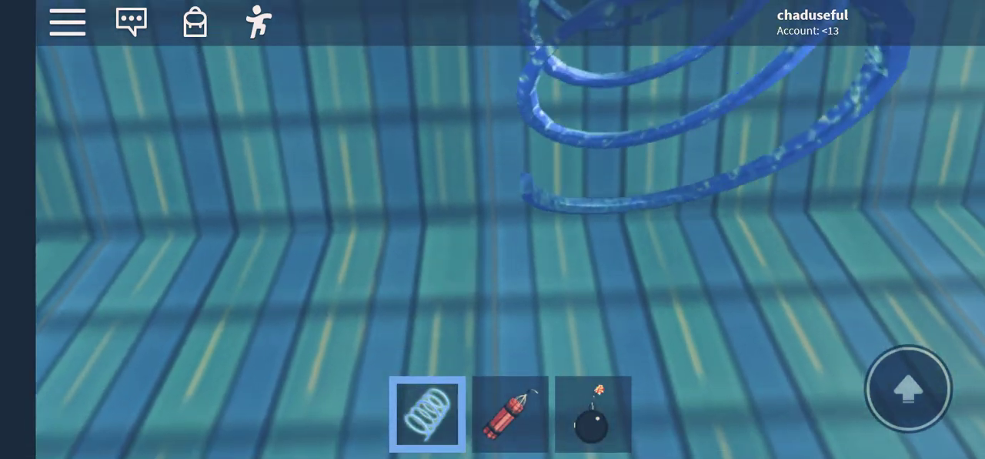
# Step: Equip the dynamite from hotbar slot 2 in place of the spring
pyautogui.click(510, 413)
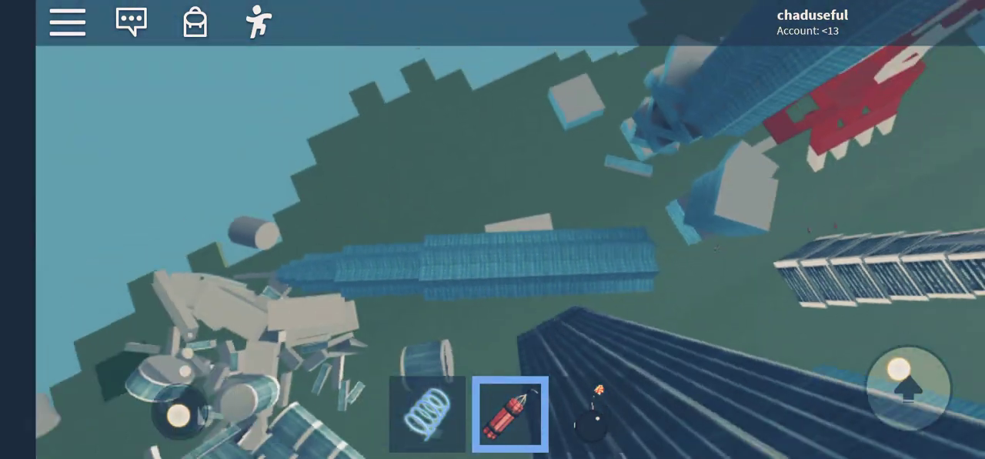